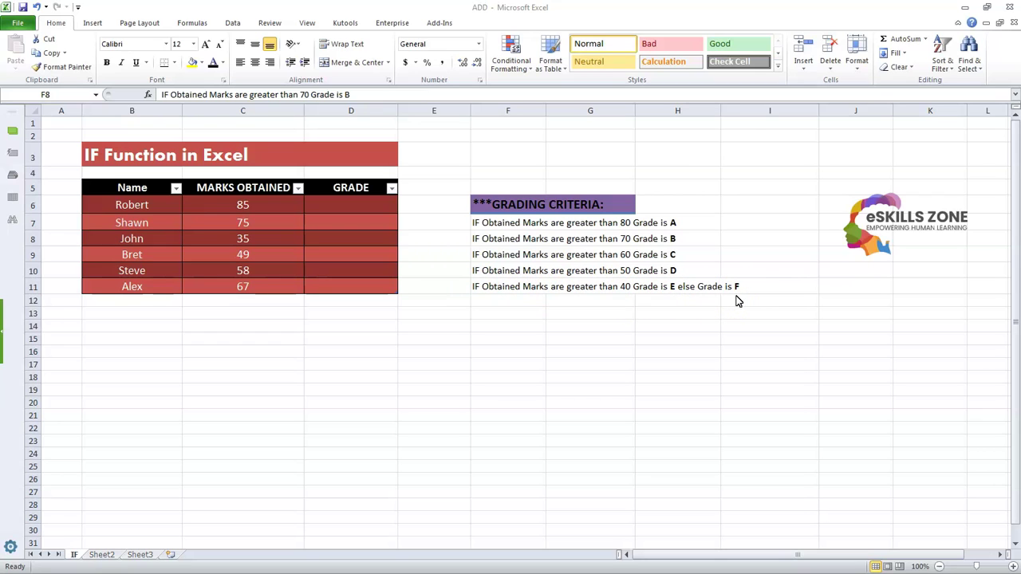
Start an IF formula in cell D6 that tests C6>80 and returns "GRADE IS A" when true
click(347, 203)
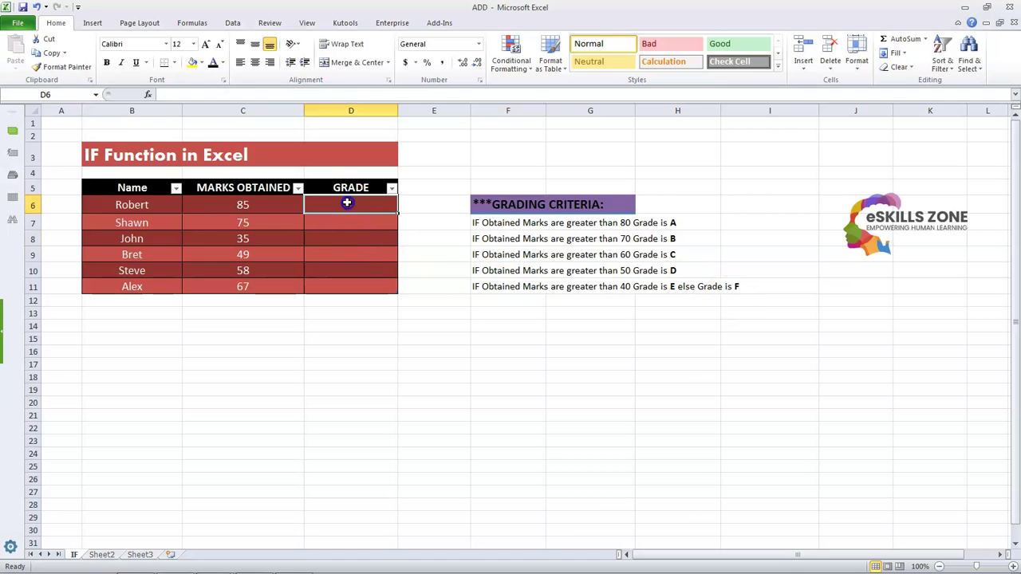
click(159, 94)
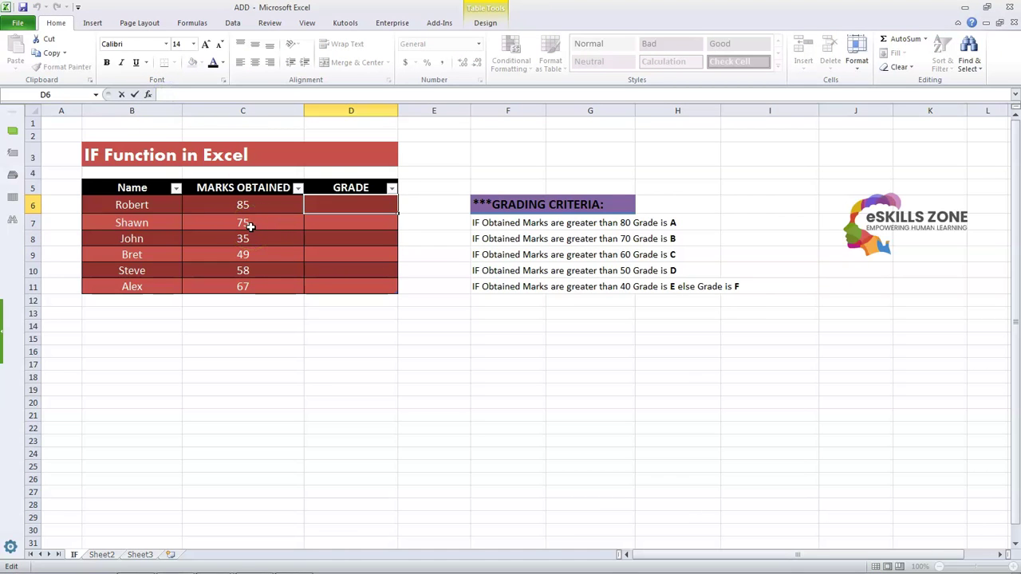
text(=)
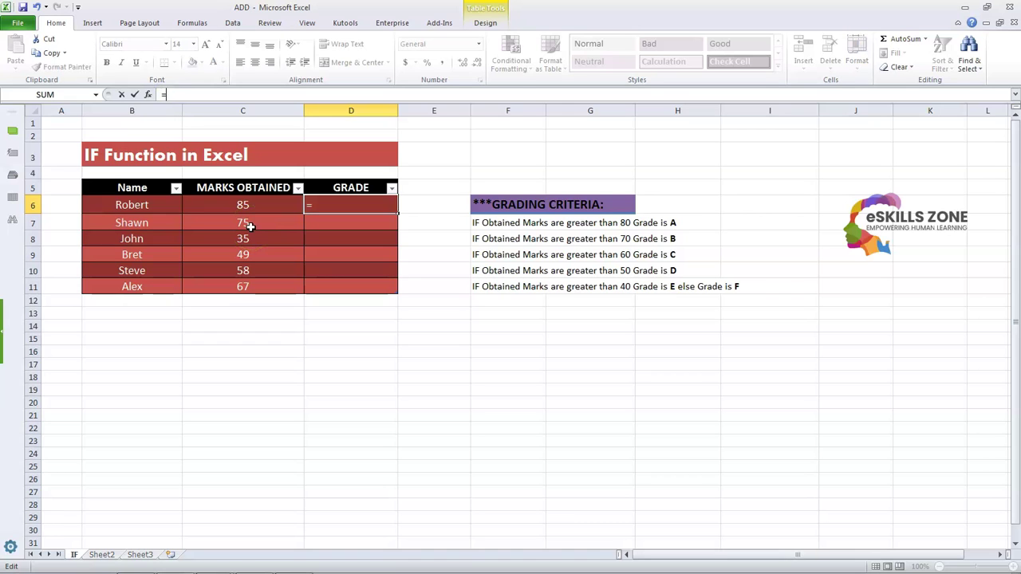
text(if)
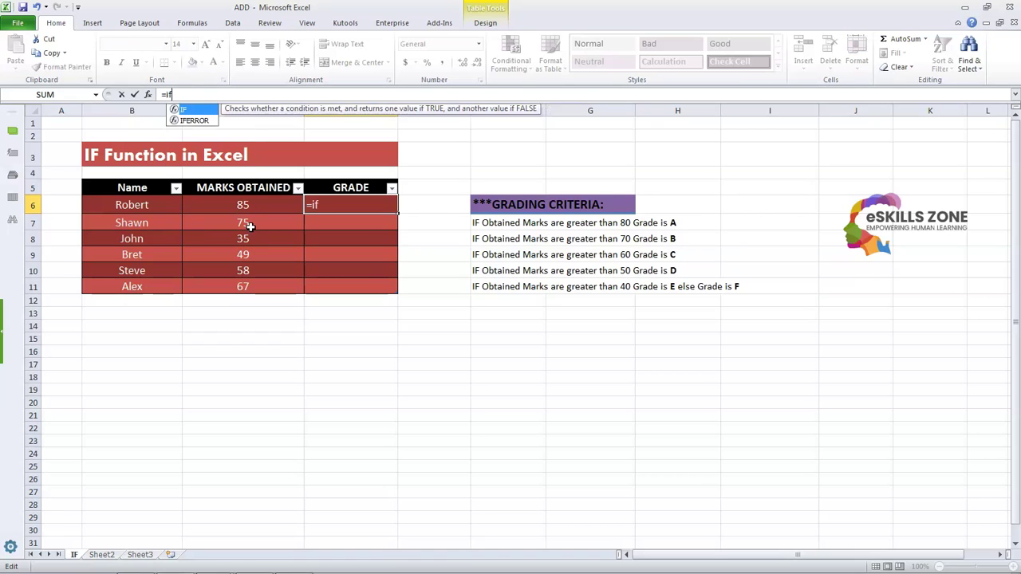
key(BackSpace)
key(BackSpace)
text(IF()
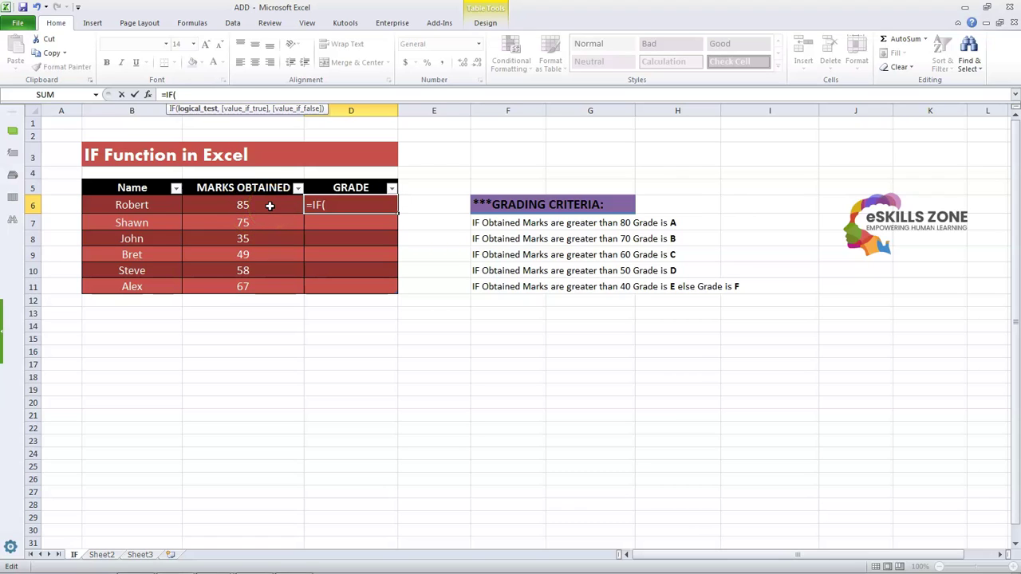
text(C6>80)
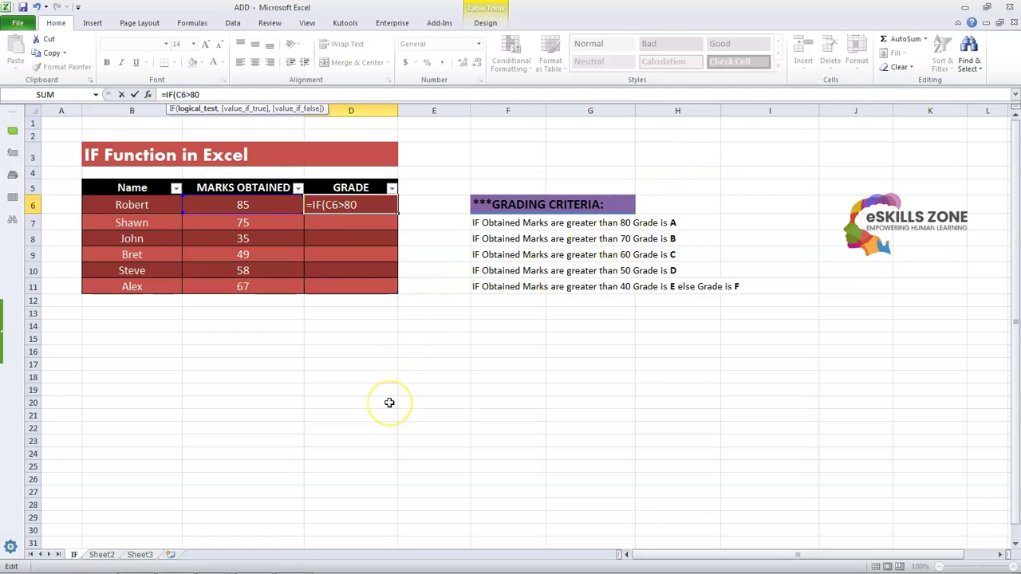
text(,"GRADE IS A")
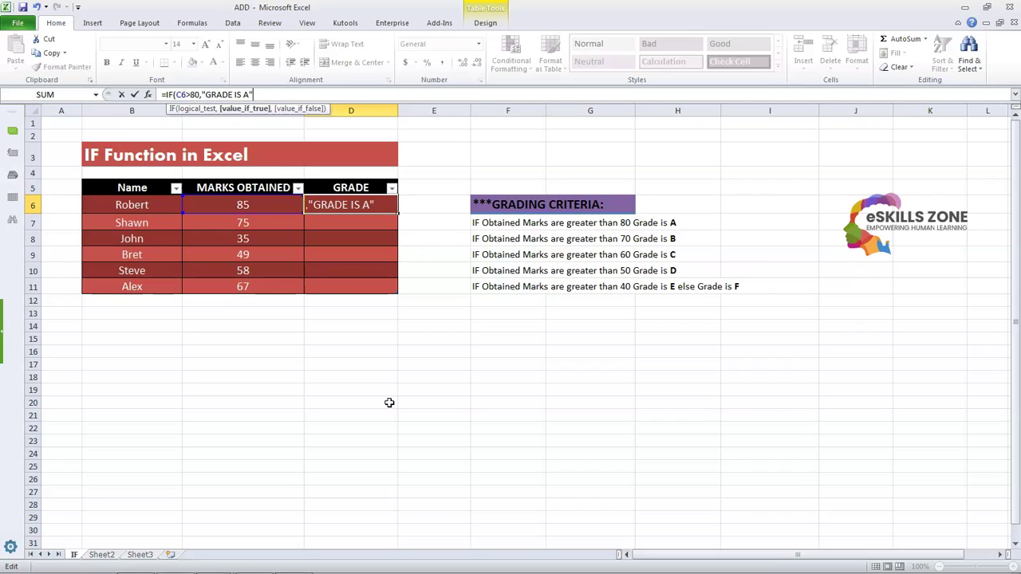
Highlight the GRADE IS A text inside the formula's quotation marks to examine the true-value argument
key(shift+Left)
key(shift+Left)
key(shift+Left)
key(shift+Left)
key(shift+Left)
key(shift+Left)
key(shift+Left)
key(shift+Left)
key(shift+Left)
key(shift+Left)
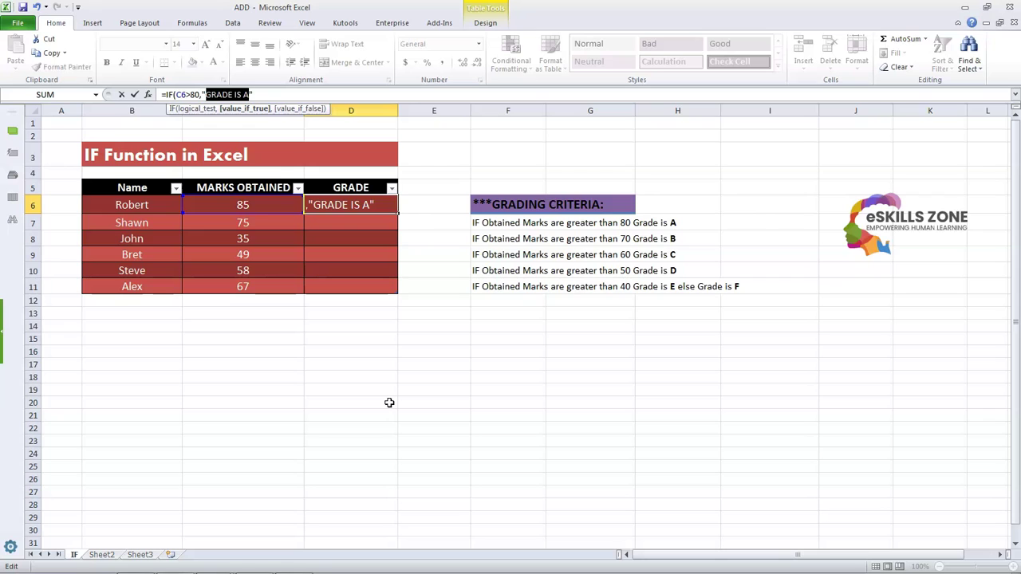
key(Right)
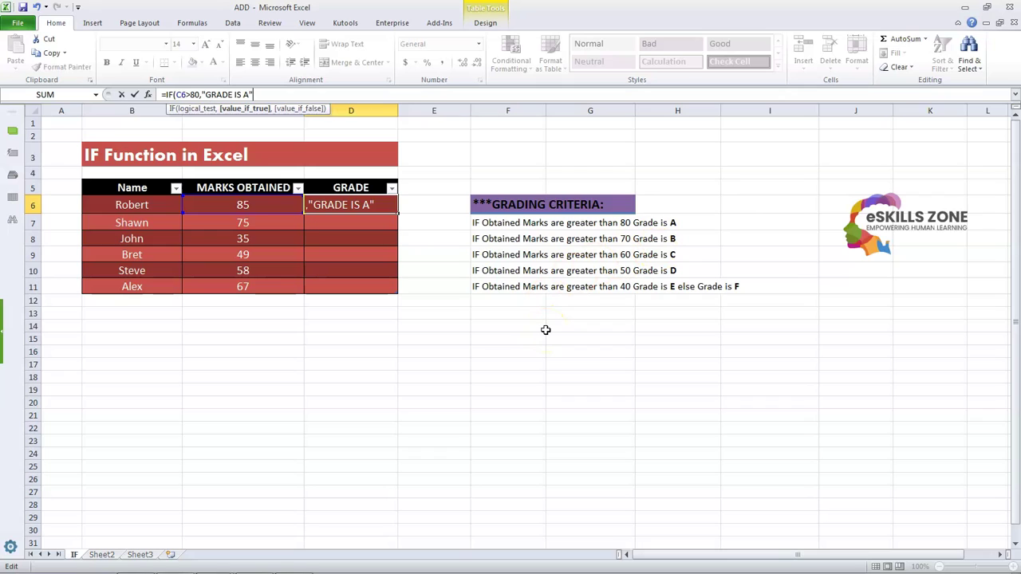
Nest a second IF as the false value in the D6 formula, testing C6>70 and returning "GRADE IS B"
text(,)
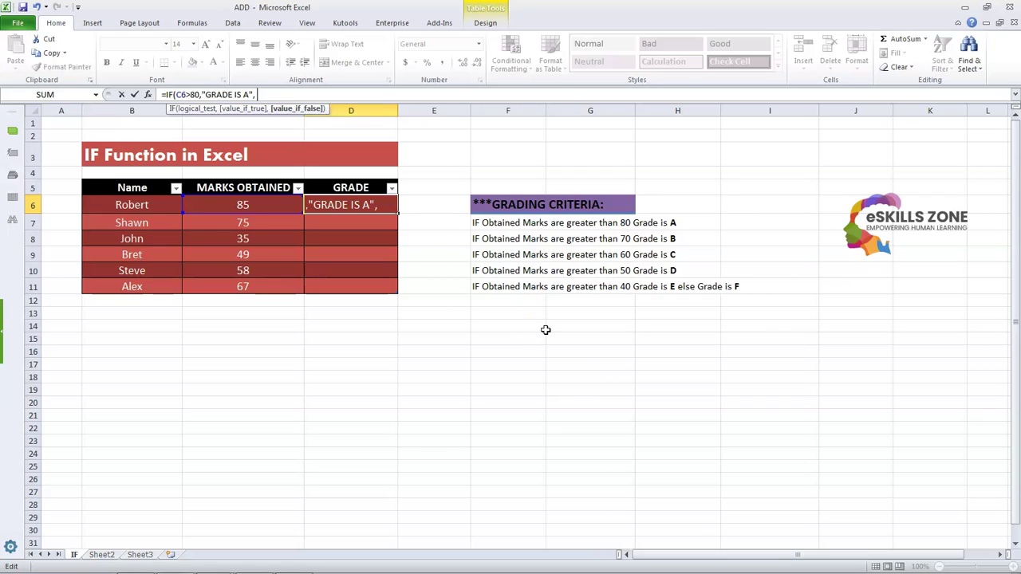
text( IF()
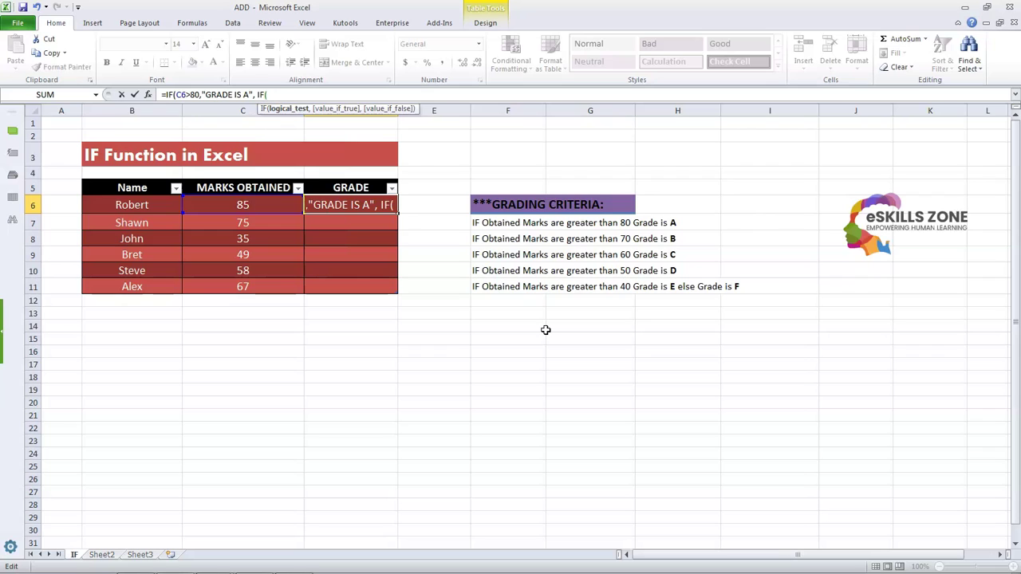
text(C6)
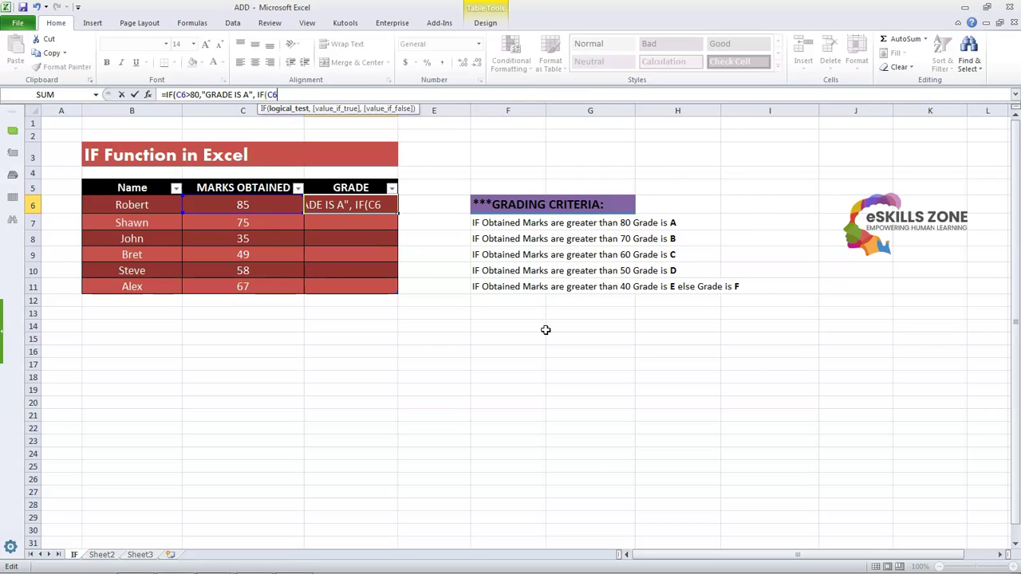
text(>70)
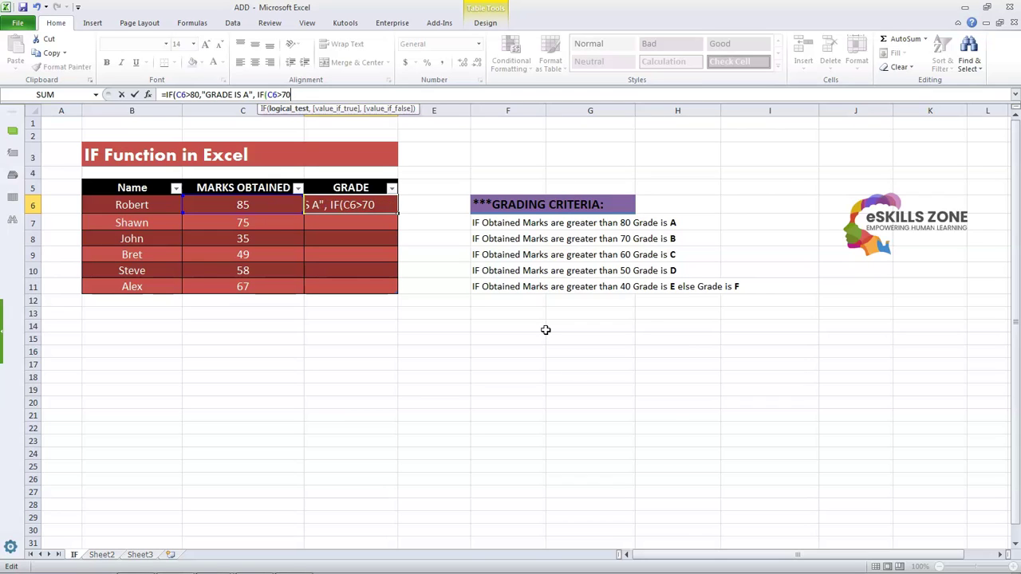
text(,)
text("")
text(GRADE )
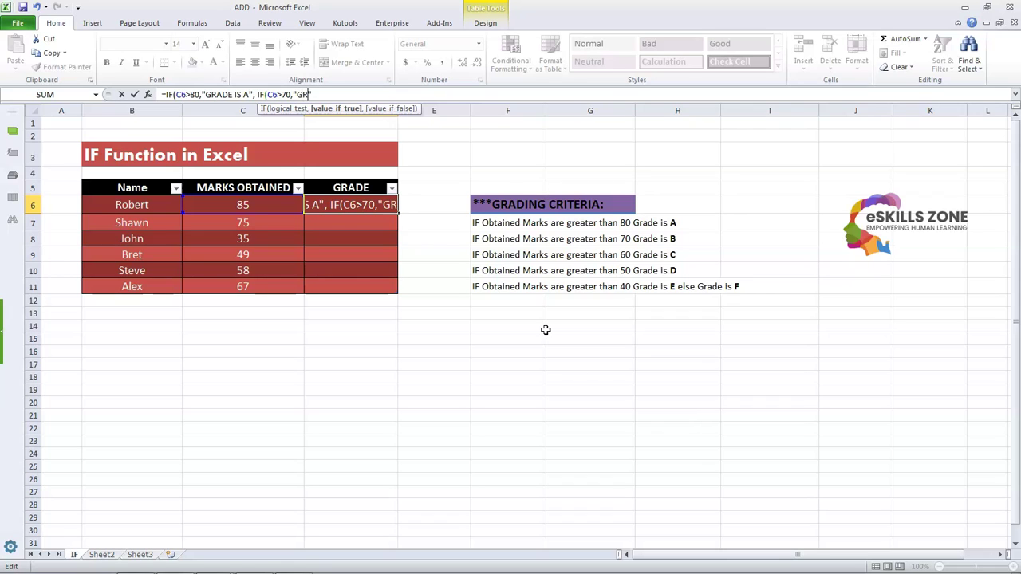
text(IS B)
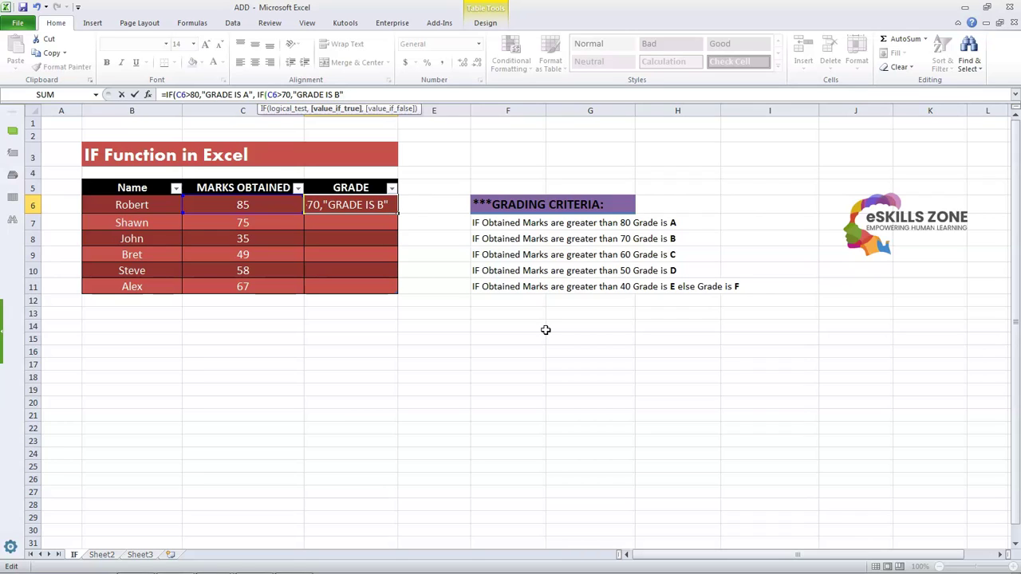
Nest a third IF in the D6 formula, testing C6>60 and returning "GRADE IS C"
text(,)
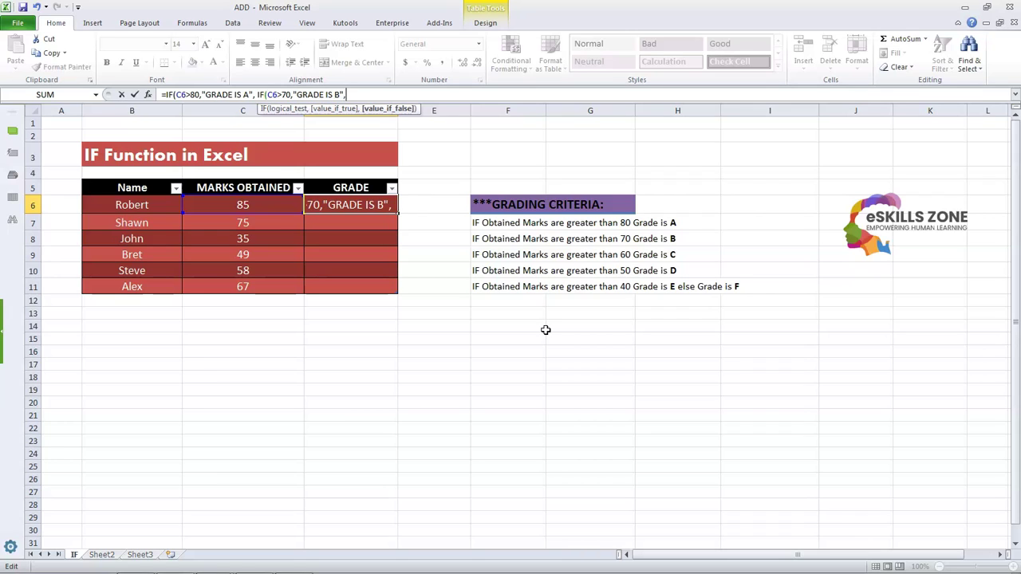
text(IF()
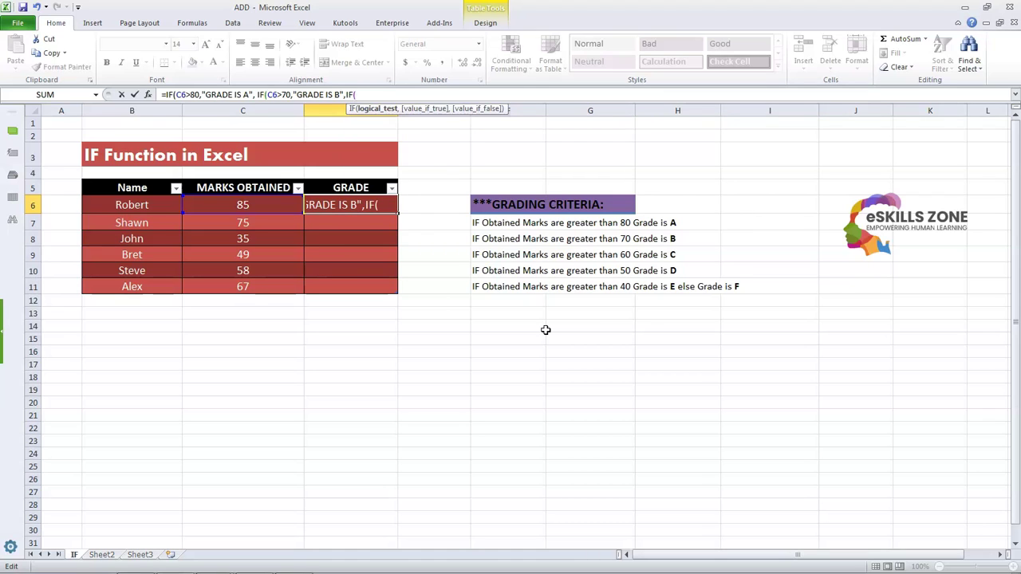
text(C6)
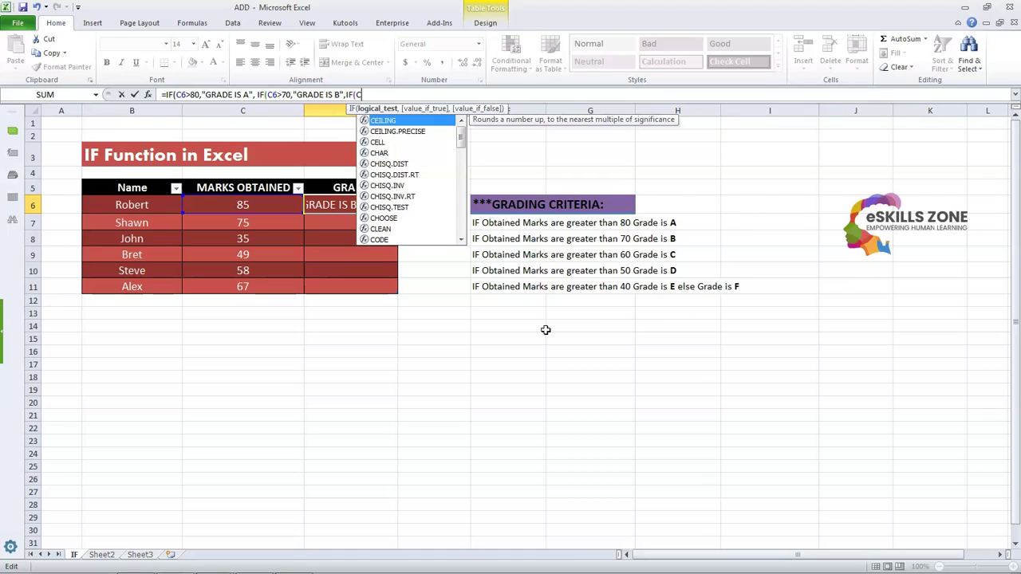
text(>)
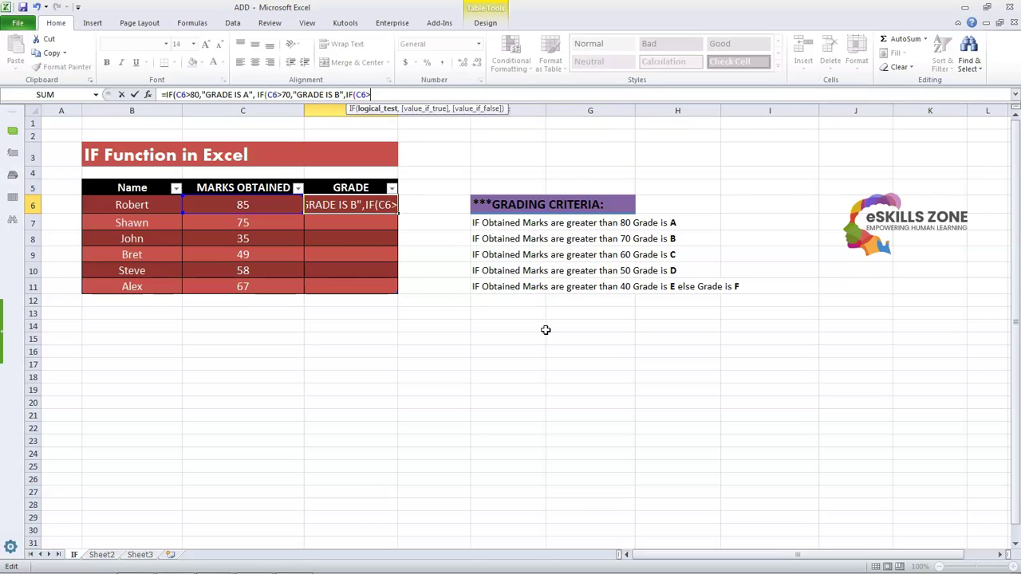
text(60)
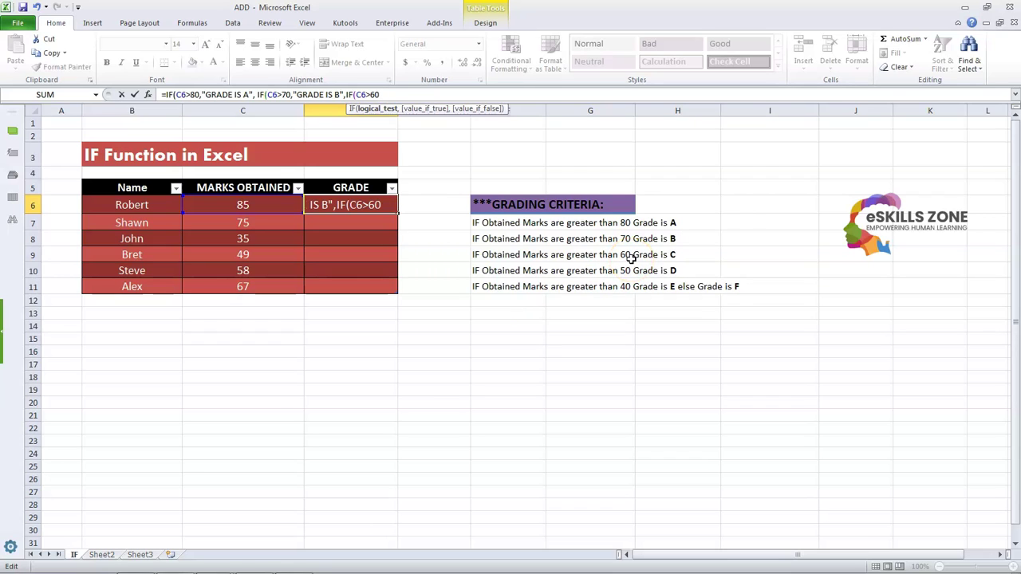
text(,")
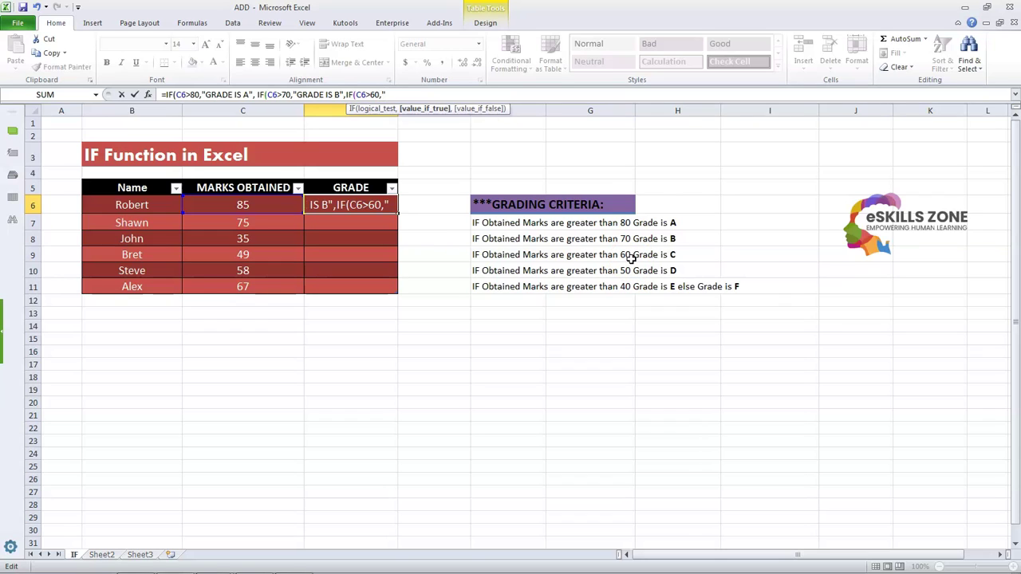
text(GRADE IS)
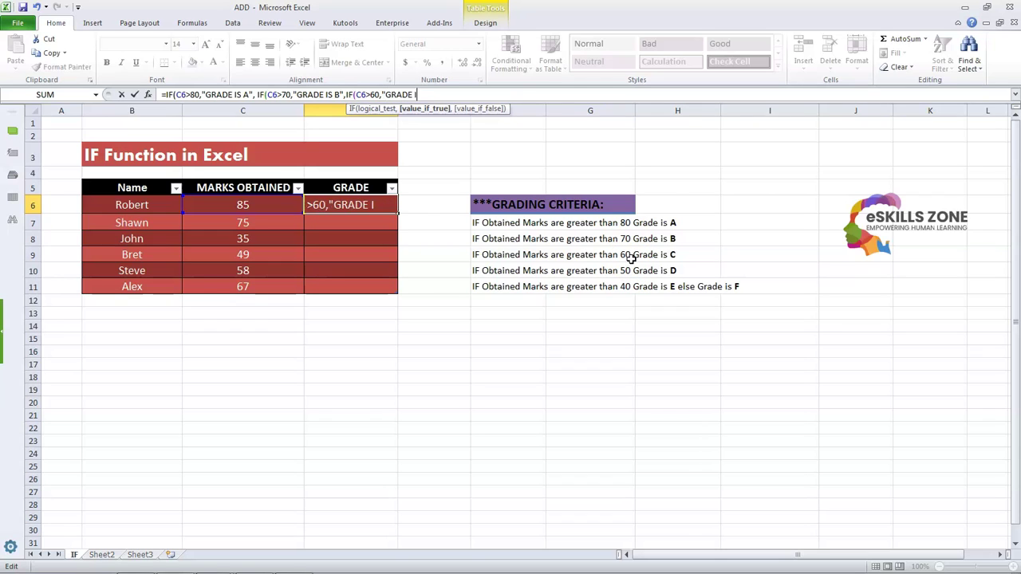
text( C",)
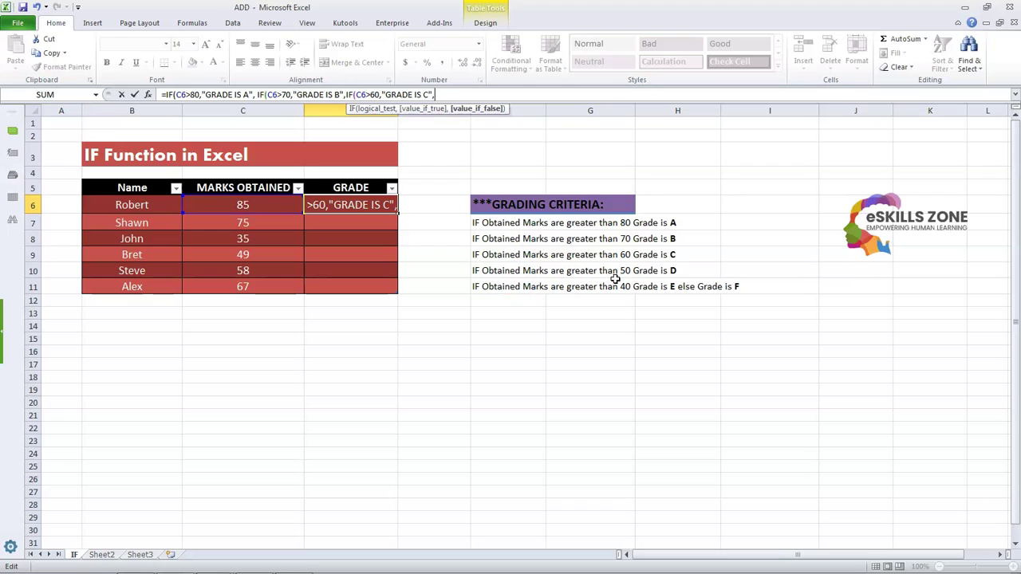
Nest a fourth IF in the D6 formula, testing C6>50 and returning "GRADE IS D"
text(IF()
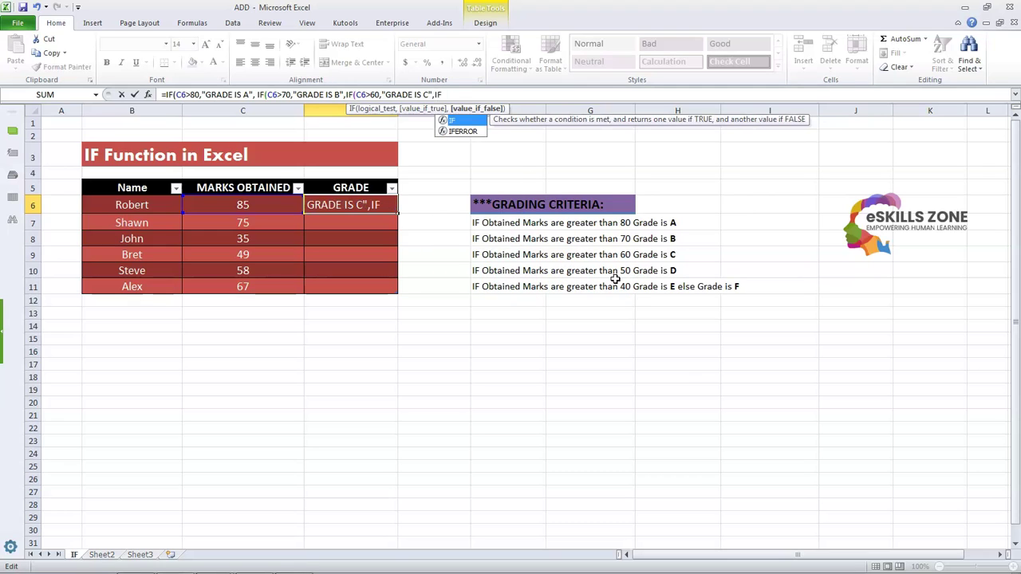
text(C)
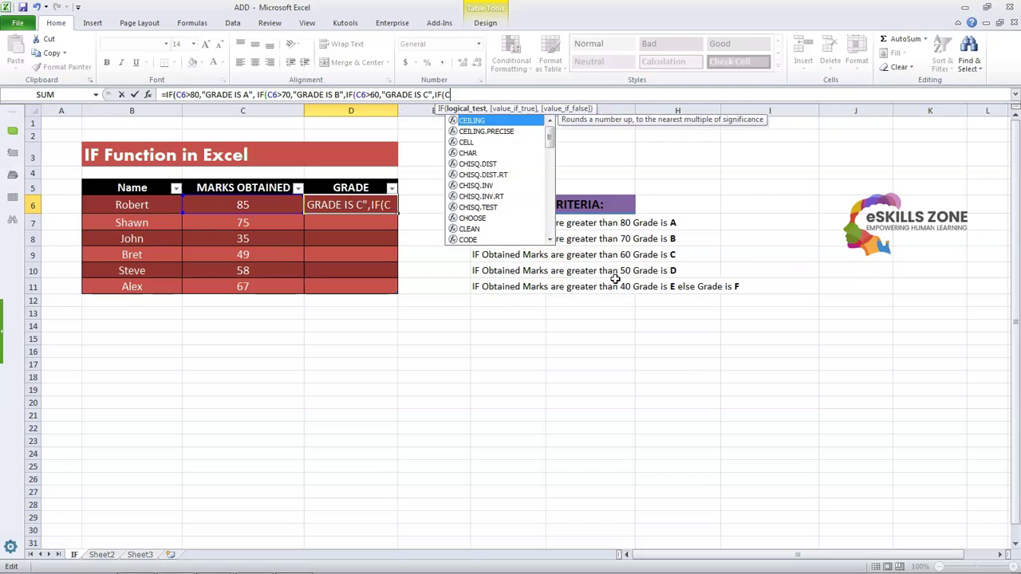
text(6)
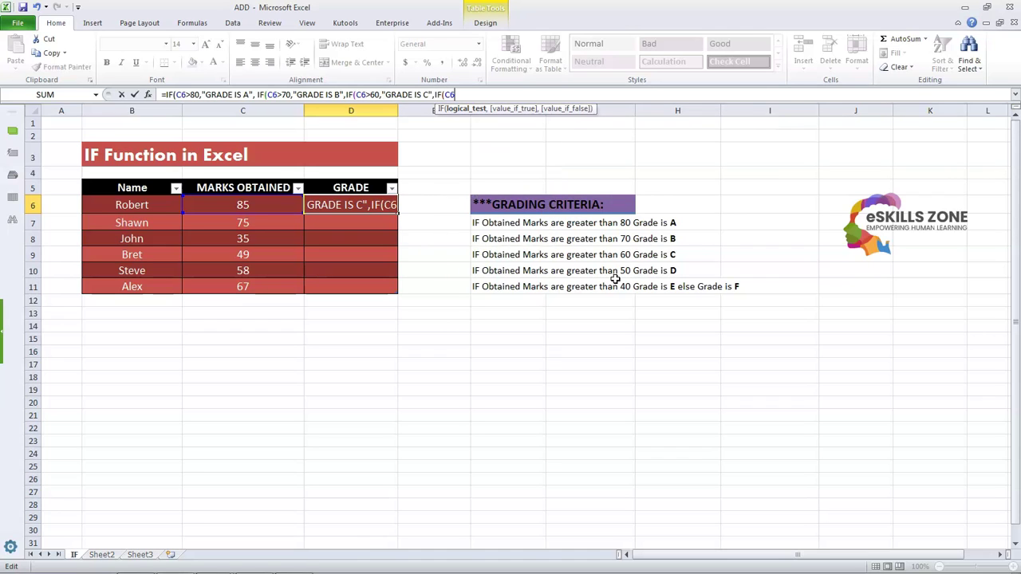
text(>)
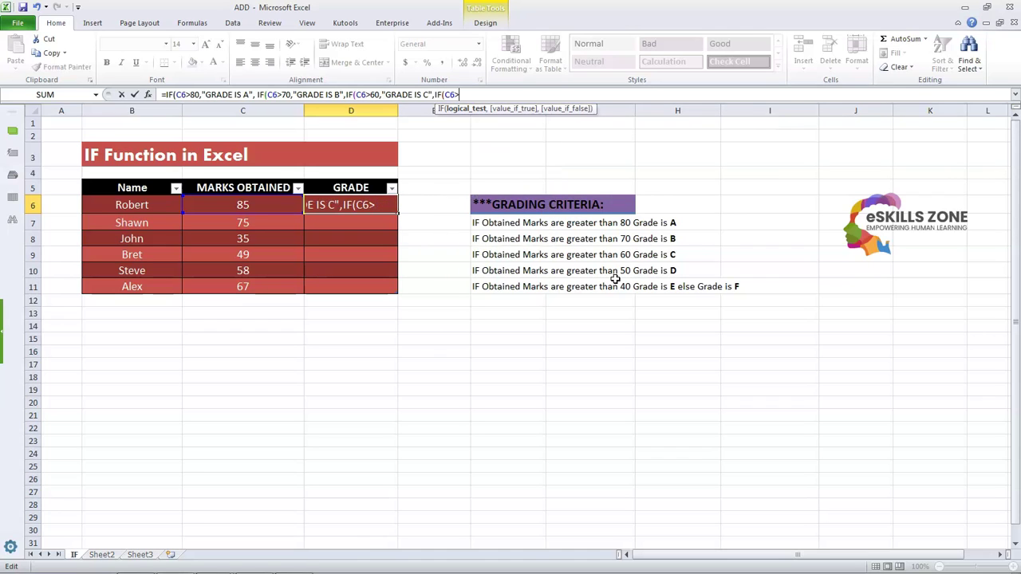
text(50,)
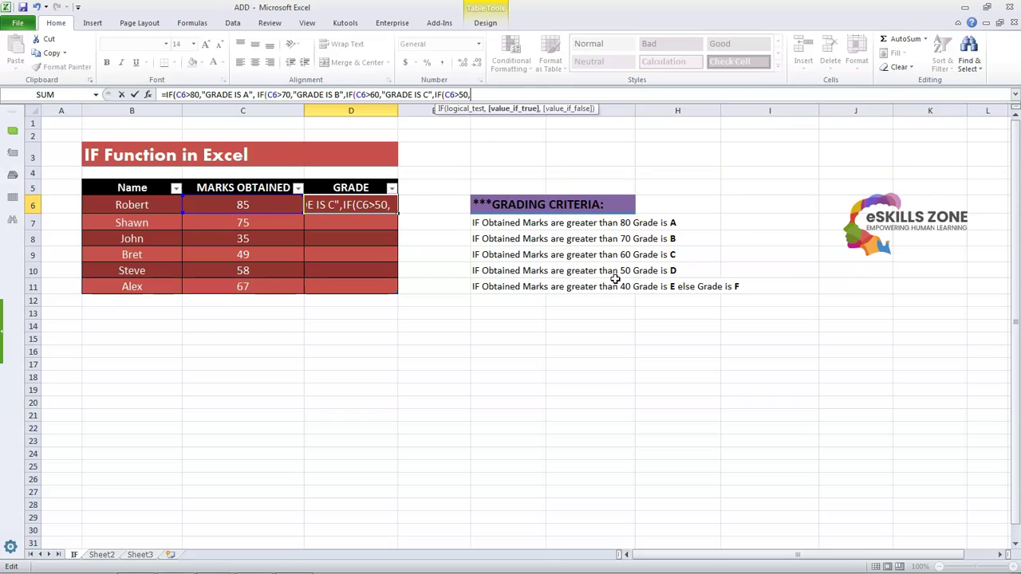
text("GRADE IS )
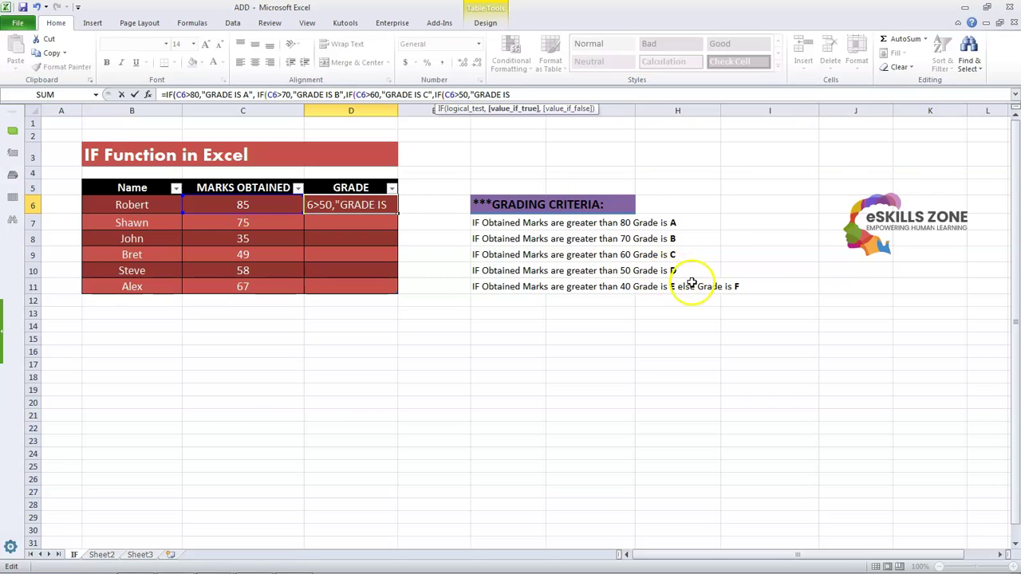
text(D",)
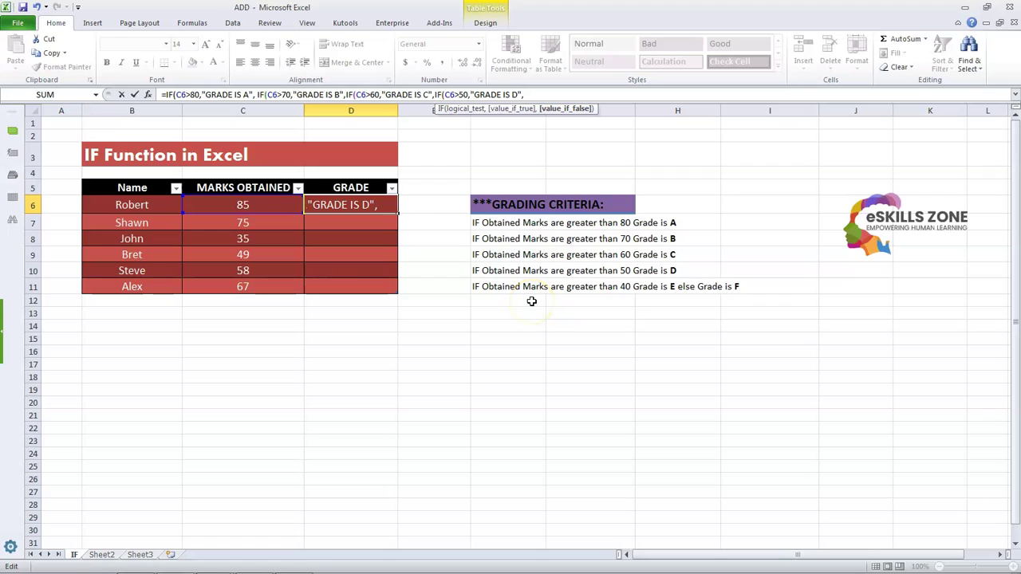
Nest a fifth IF in the D6 formula, testing C6>40 and returning "GRADE IS E"
text(IF()
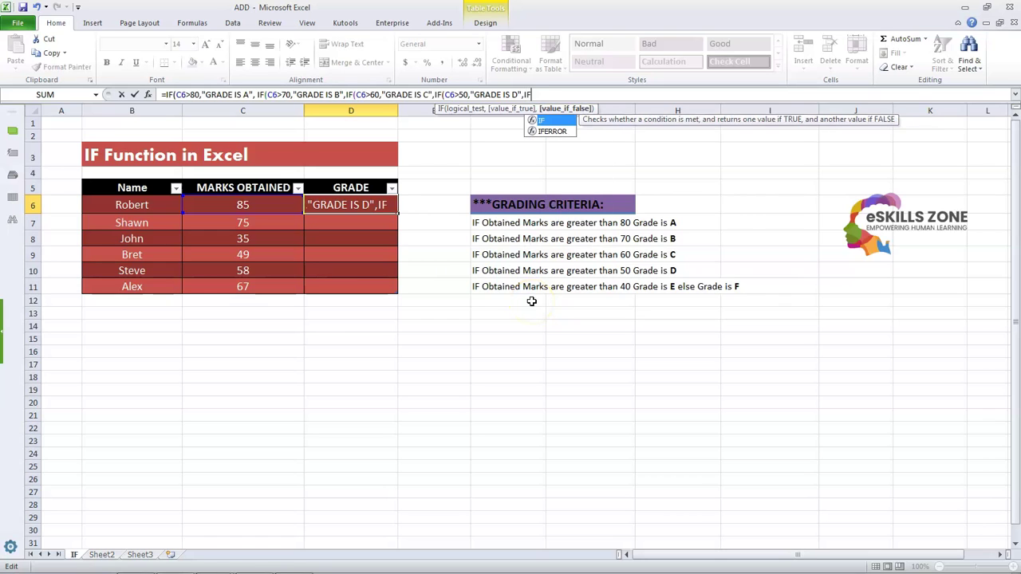
text(C)
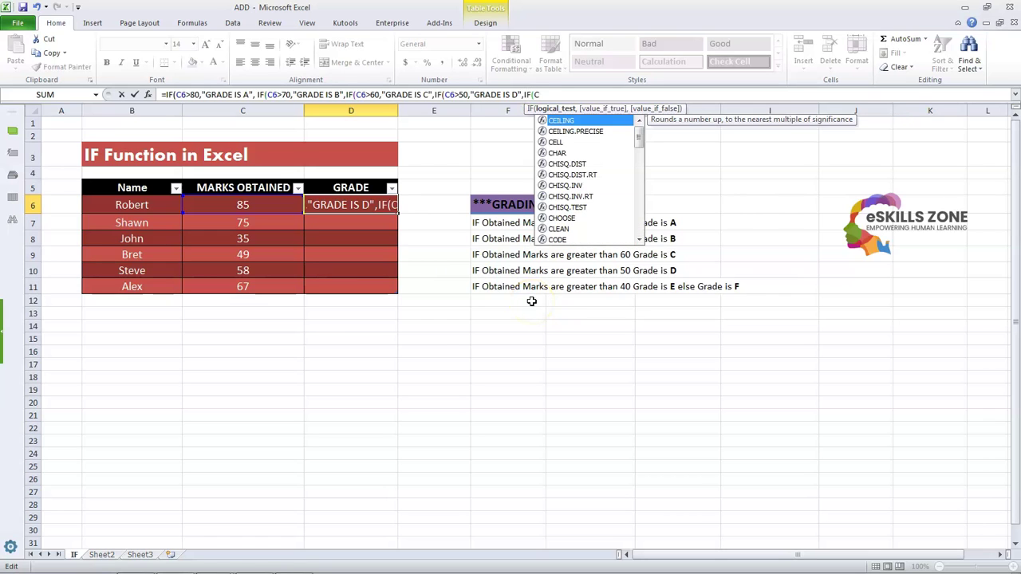
text(6>)
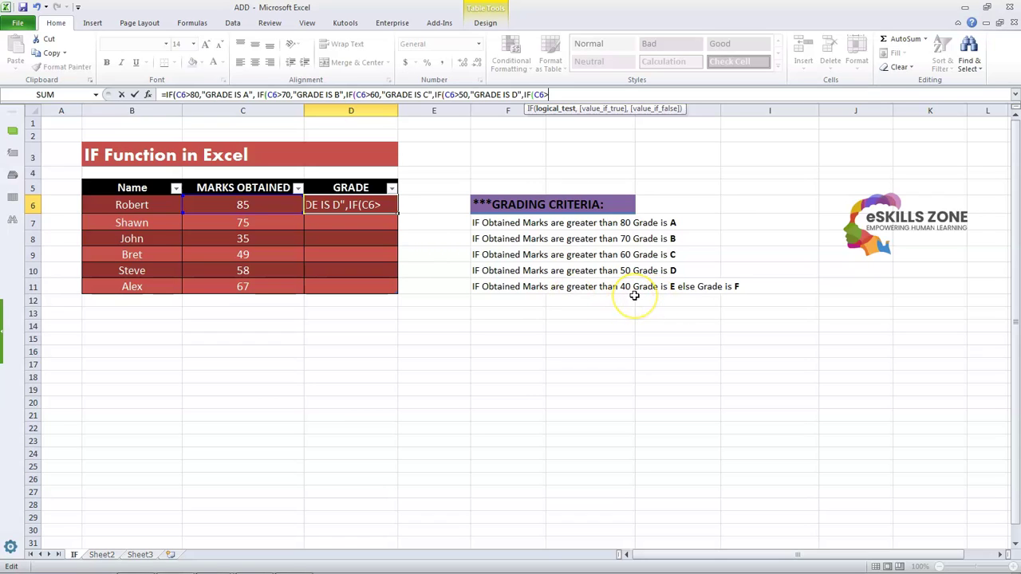
text(40,")
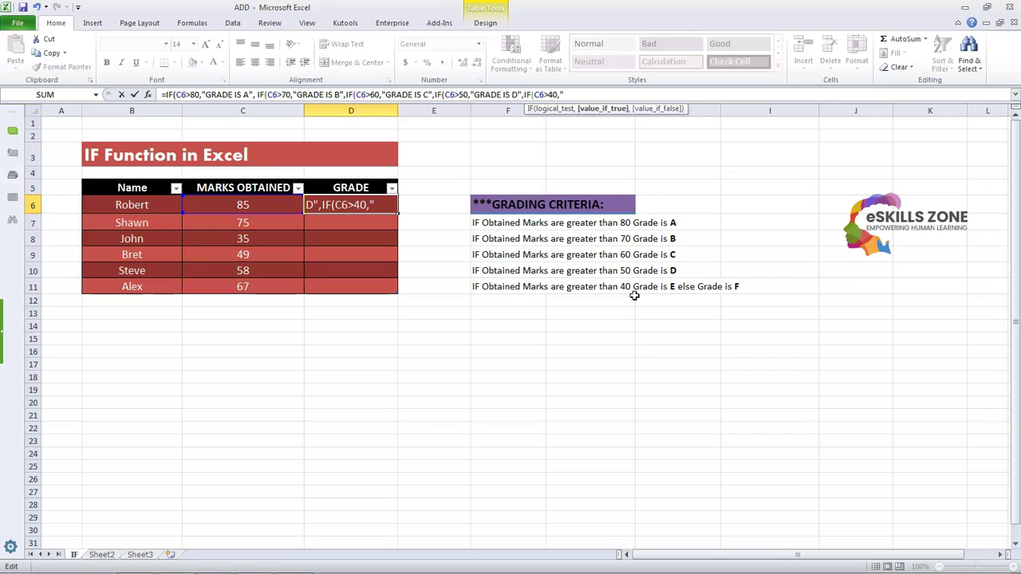
text(GRADE IS)
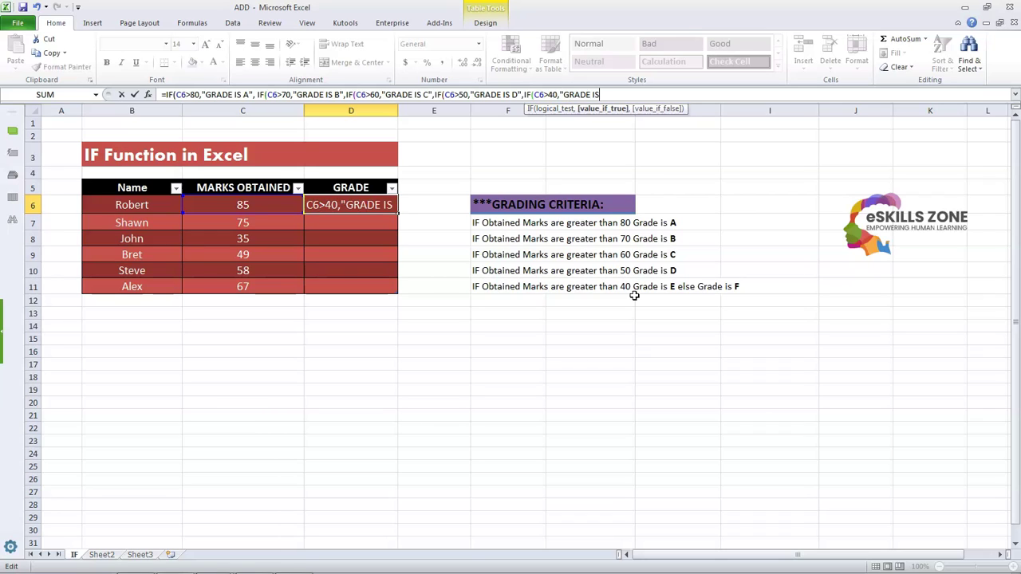
text( E",)
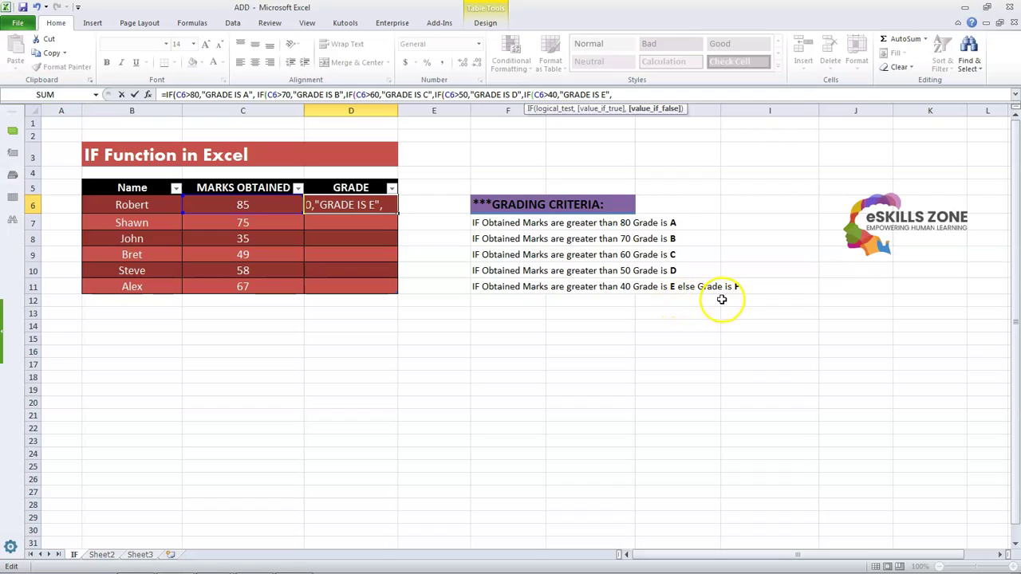
Add "GRADE IS F" as the innermost IF's false value in the D6 formula
text(")
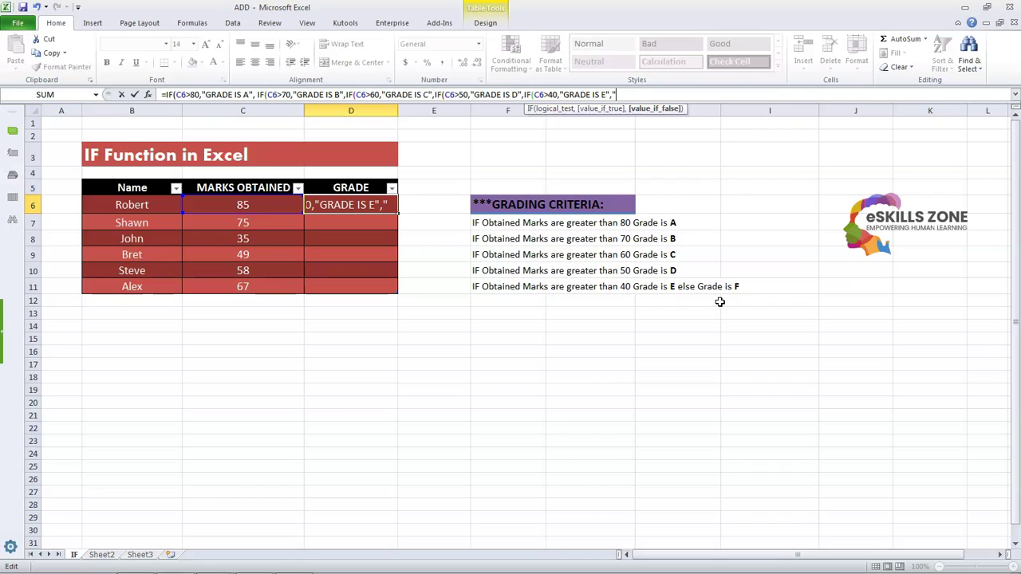
text(GRADE)
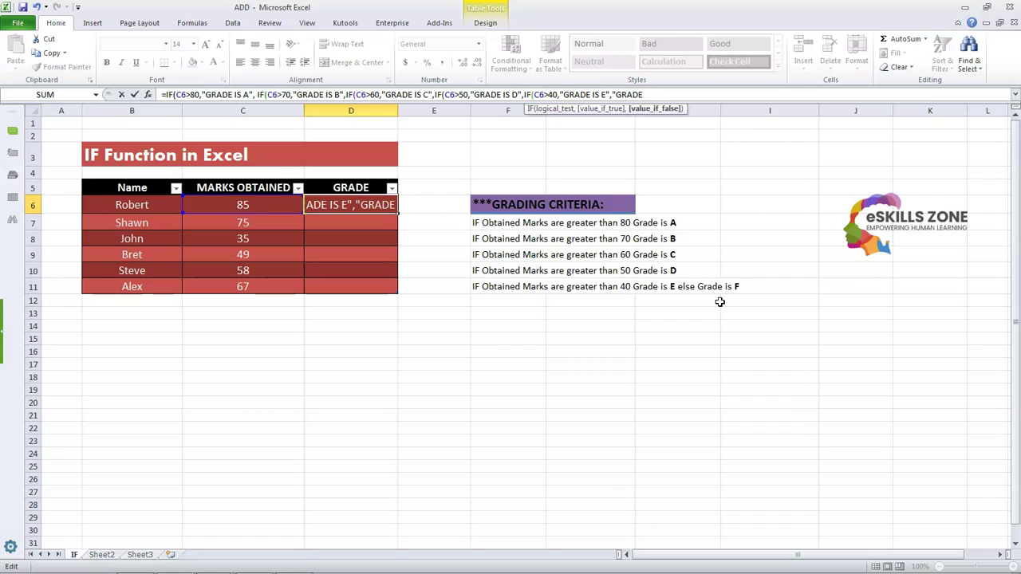
text( IS)
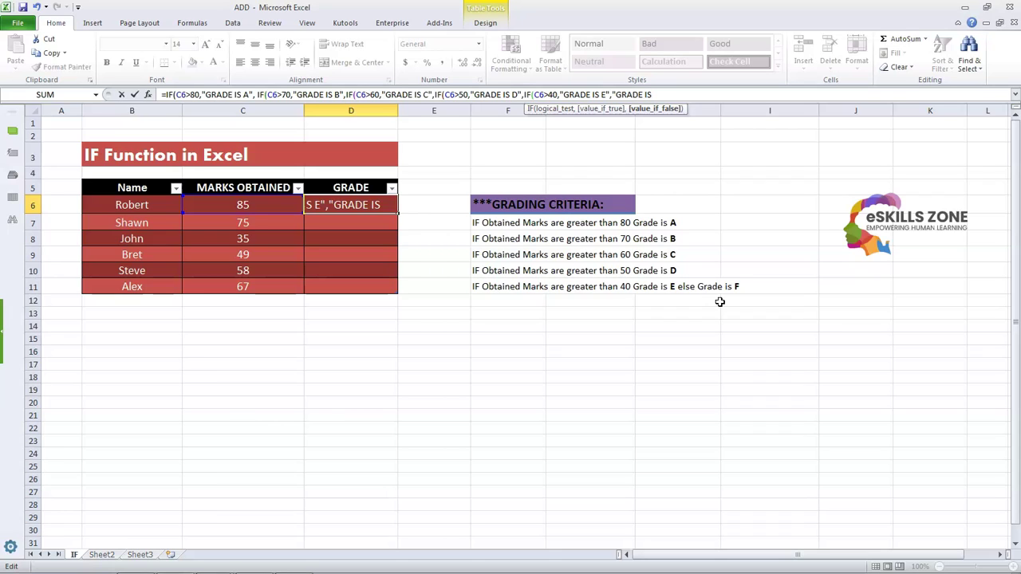
text(F")
Dismiss the Filter Keys dialog, then close all five IF functions with parentheses and commit the D6 formula
click(176, 95)
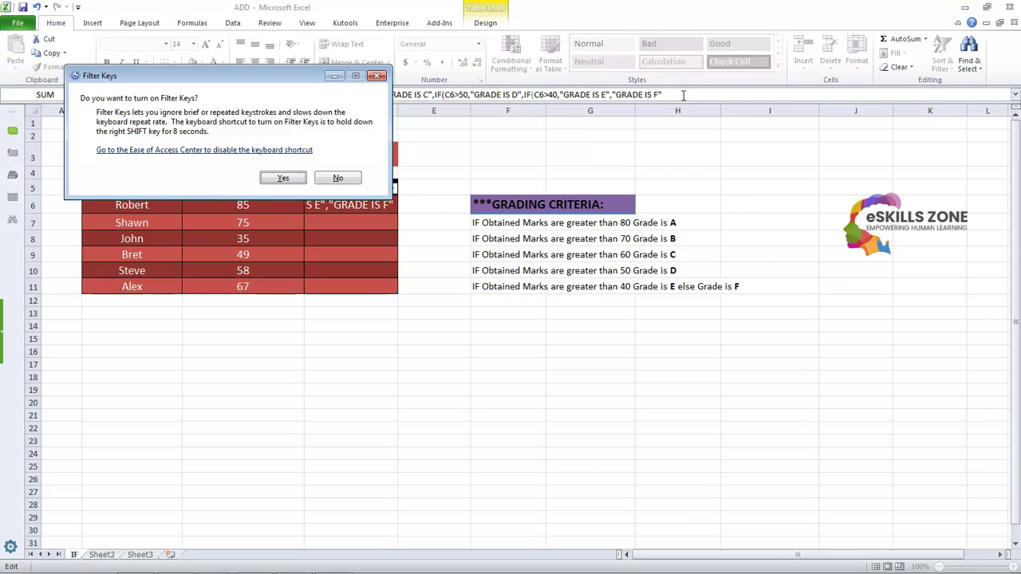
click(378, 75)
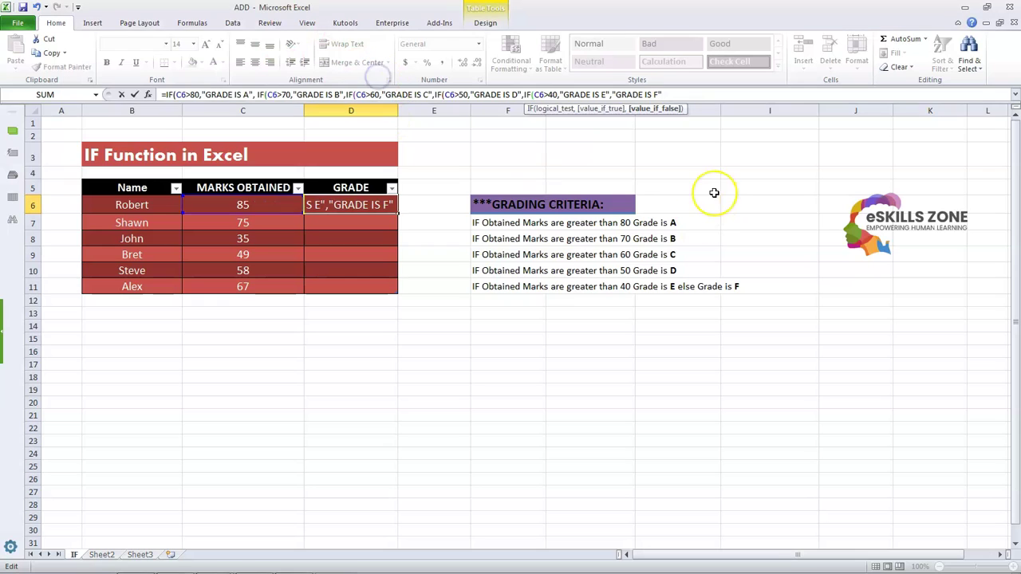
text())
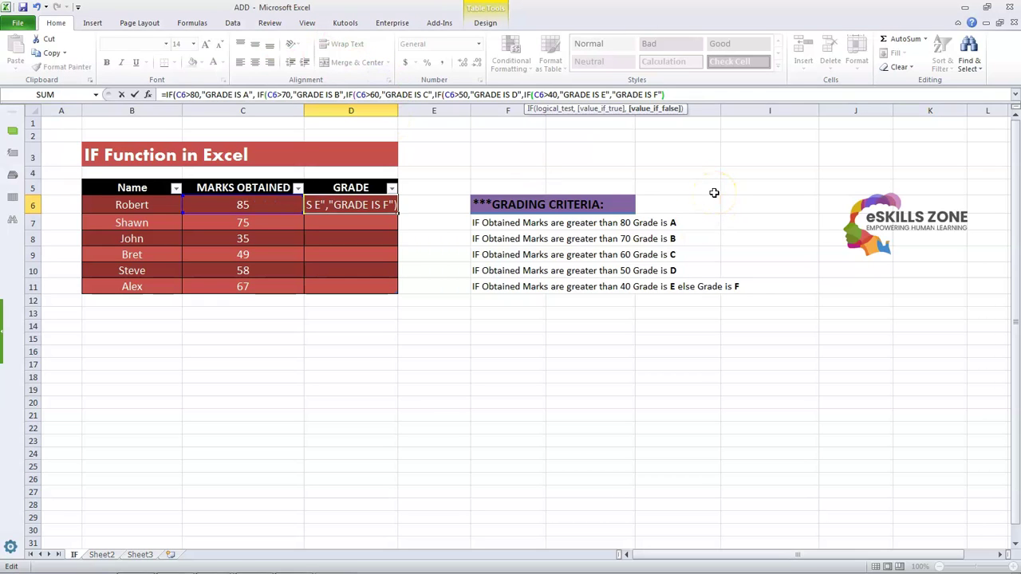
text()))))
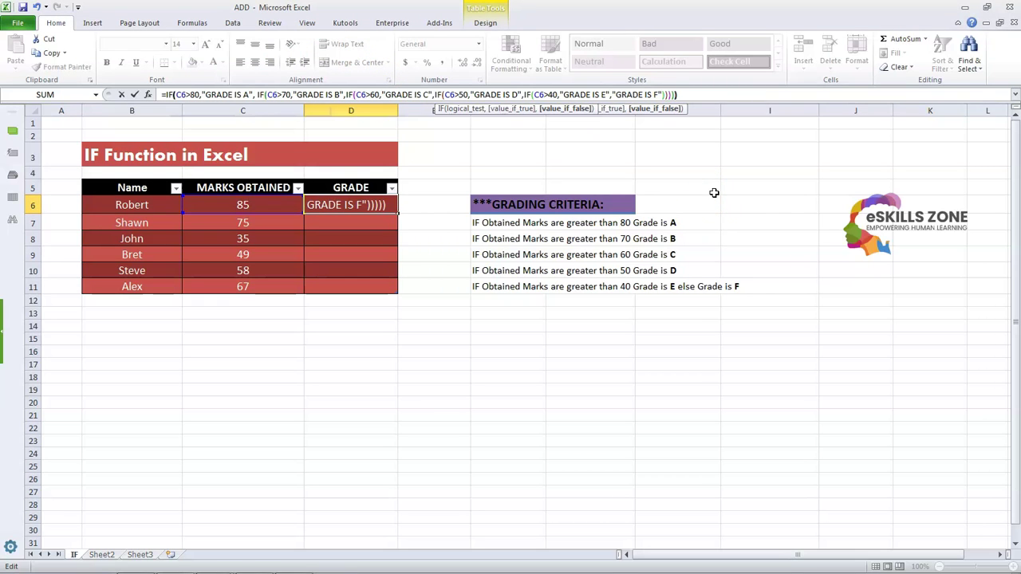
key(Return)
Examine the grades in the GRADE column down past the last row, then return to the sheet title in B3
key(Down)
key(Down)
key(Down)
key(Down)
key(Down)
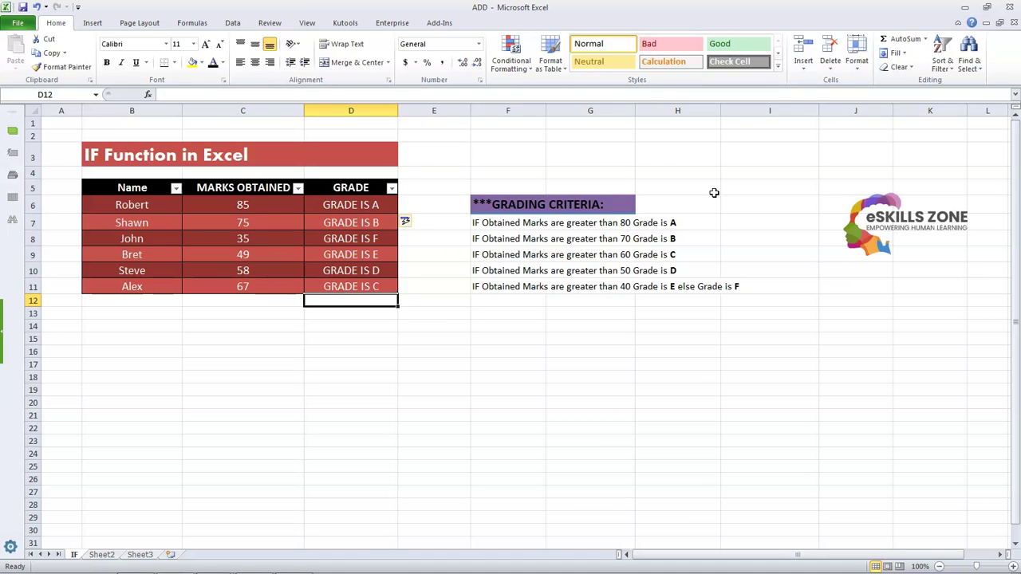
key(Up)
key(Up)
key(Up)
key(Up)
key(Up)
key(Up)
key(Left)
key(Left)
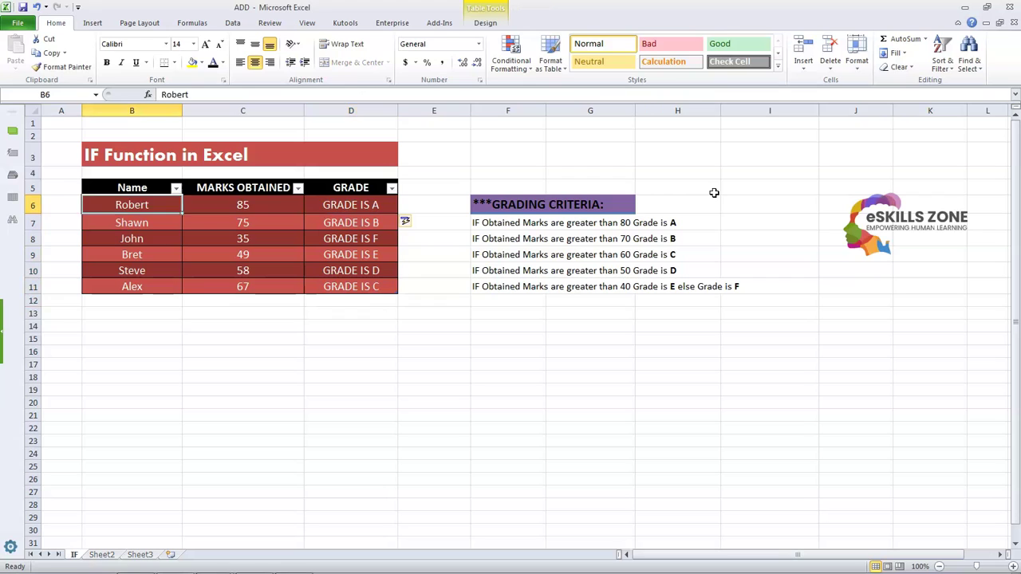
key(Up)
key(Up)
key(Up)
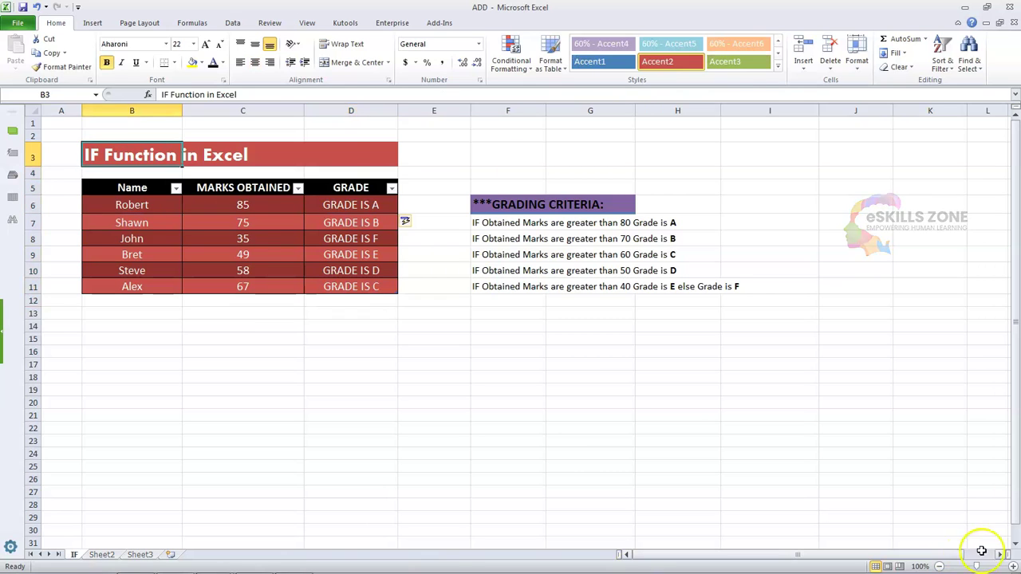